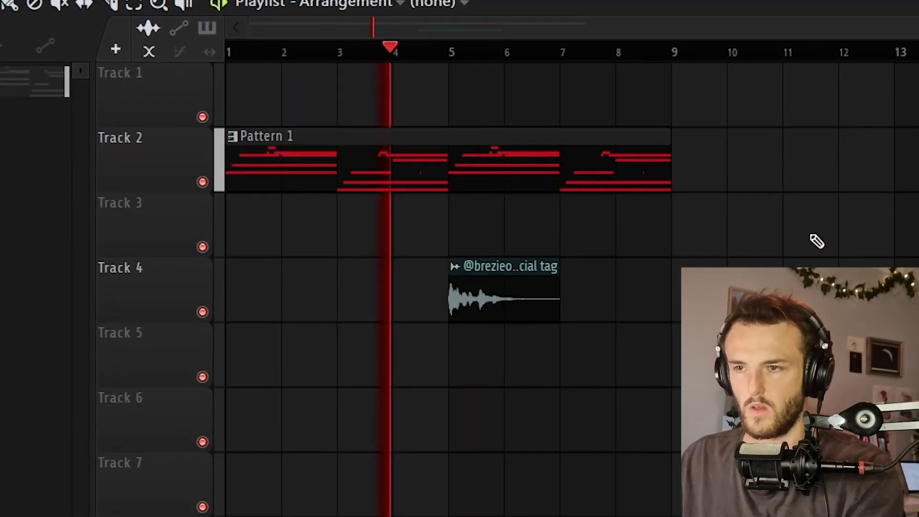
Load the Reese 1 preset from the brezieofficial bank in Serum and transpose its bass notes down an octave
key("F9")
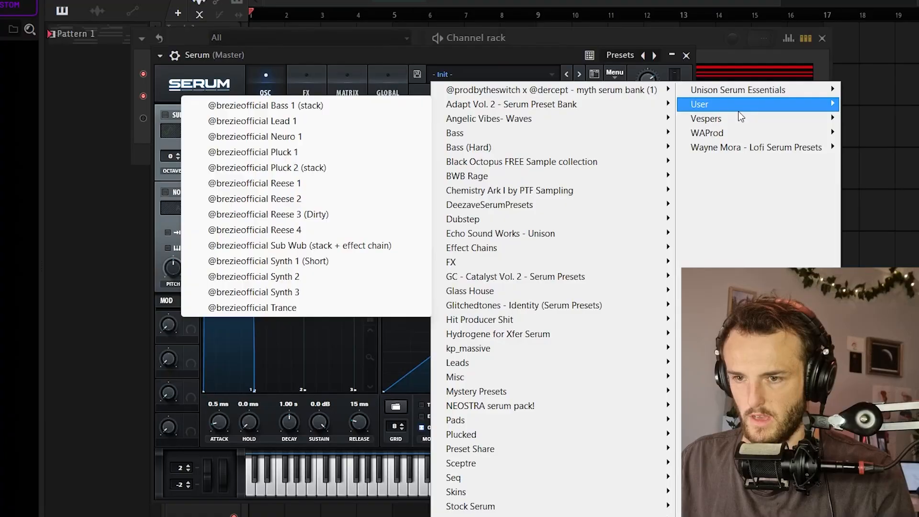
left_click(314, 184)
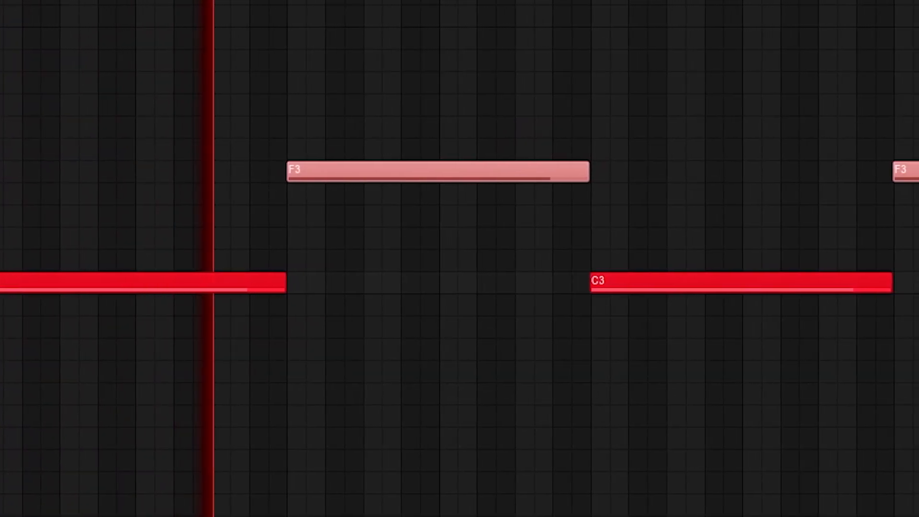
key("ctrl+Down")
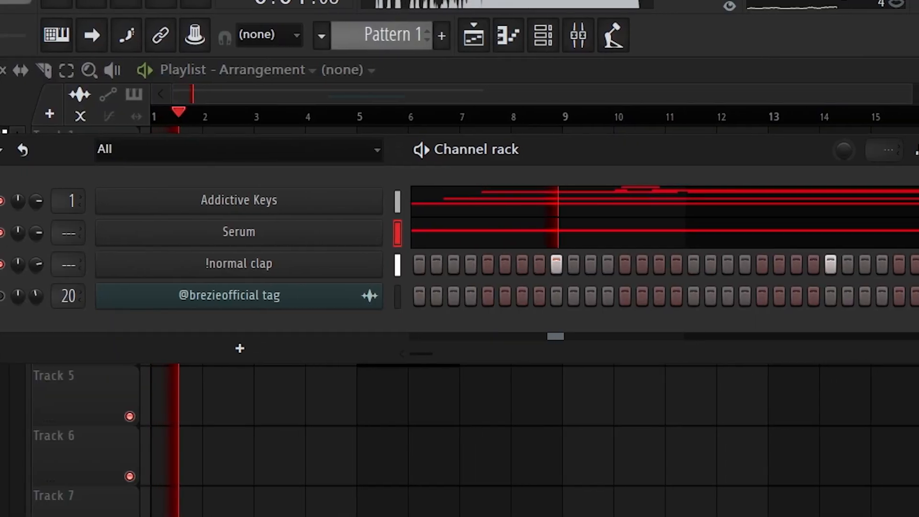
Add extra hits to the clap pattern shortly before bars 3 and 5
left_click(898, 266)
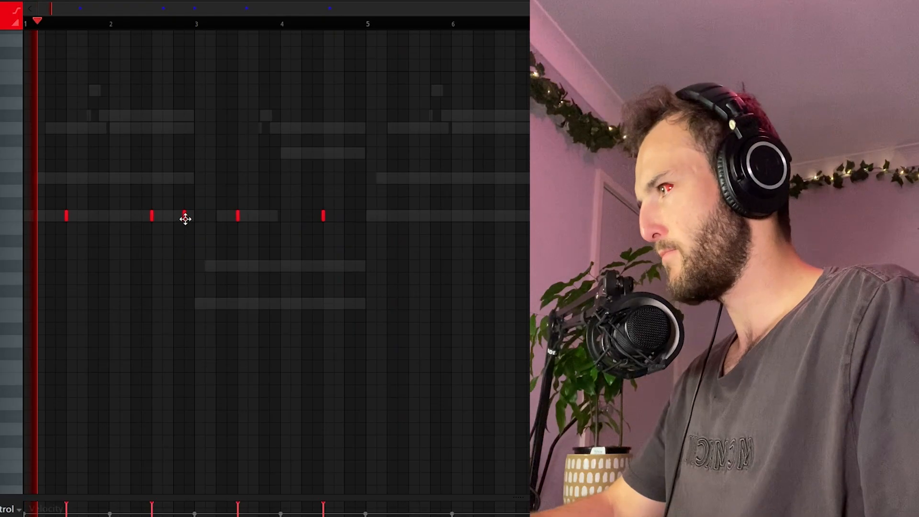
left_click(185, 216)
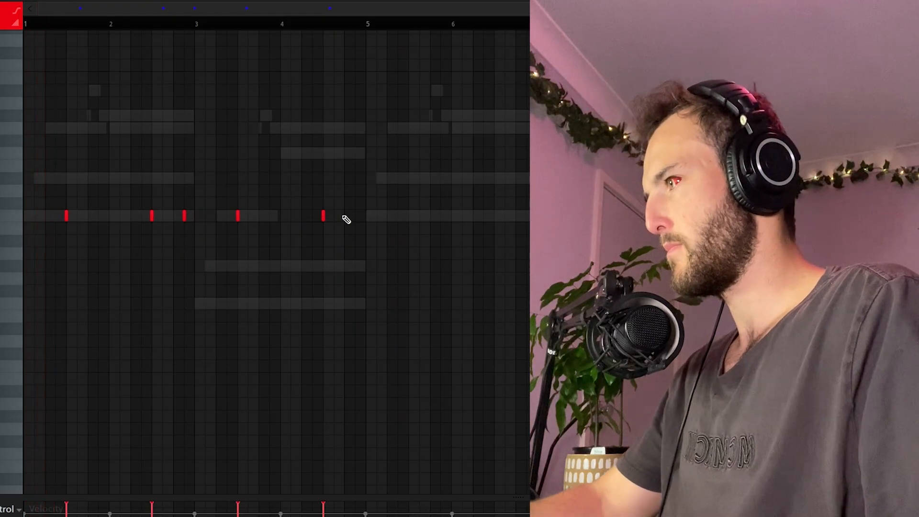
left_click(354, 216)
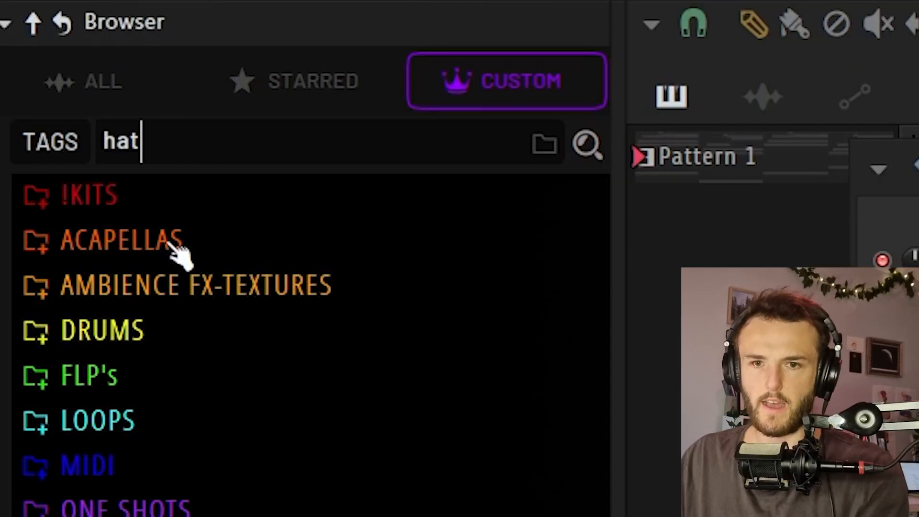
Search the sample library for "hat" and audition the hi-hat samples
key("Return")
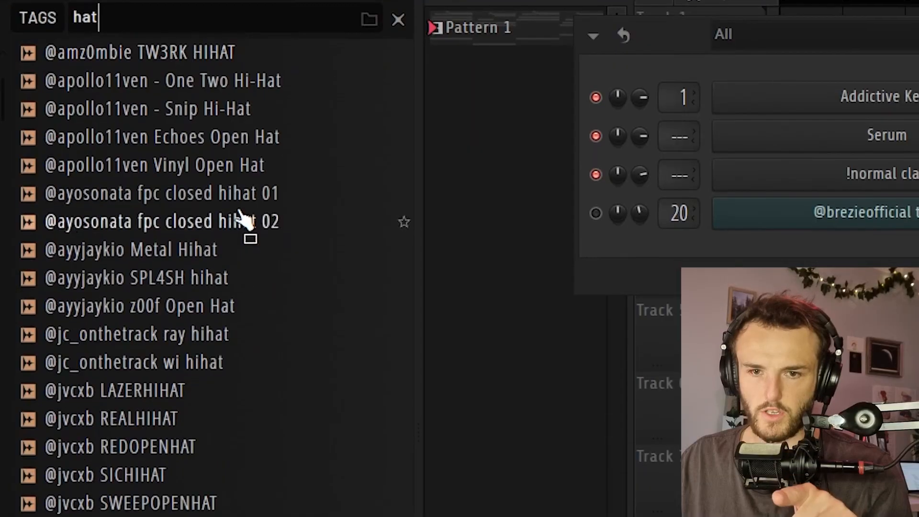
scroll(242, 206, "down", 15)
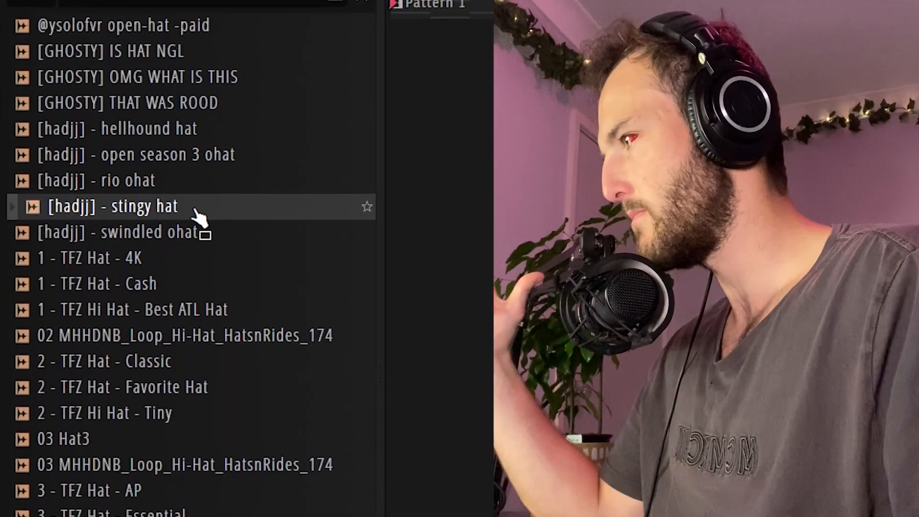
key("Down")
key("Down")
key("Down")
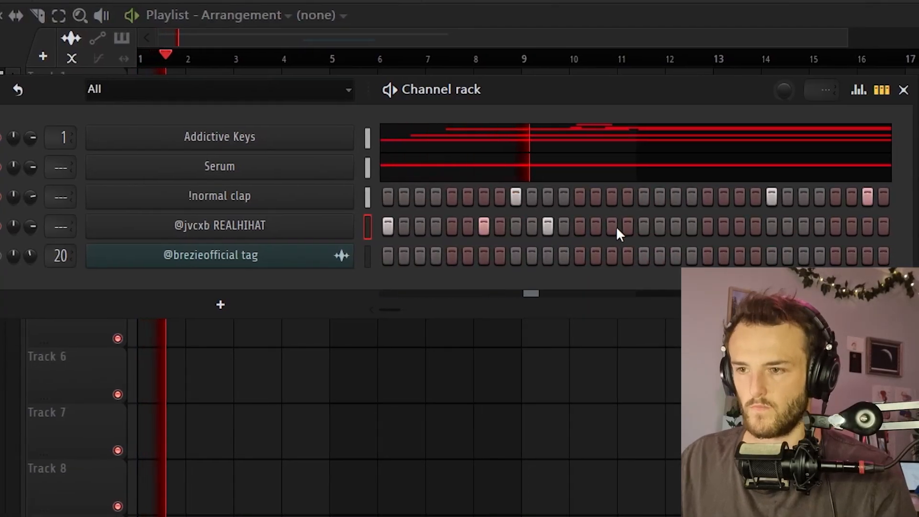
mouse_move(615, 227)
left_mouse_down()
mouse_move(660, 228)
mouse_move(590, 231)
mouse_move(626, 233)
left_mouse_up()
right_click(627, 232)
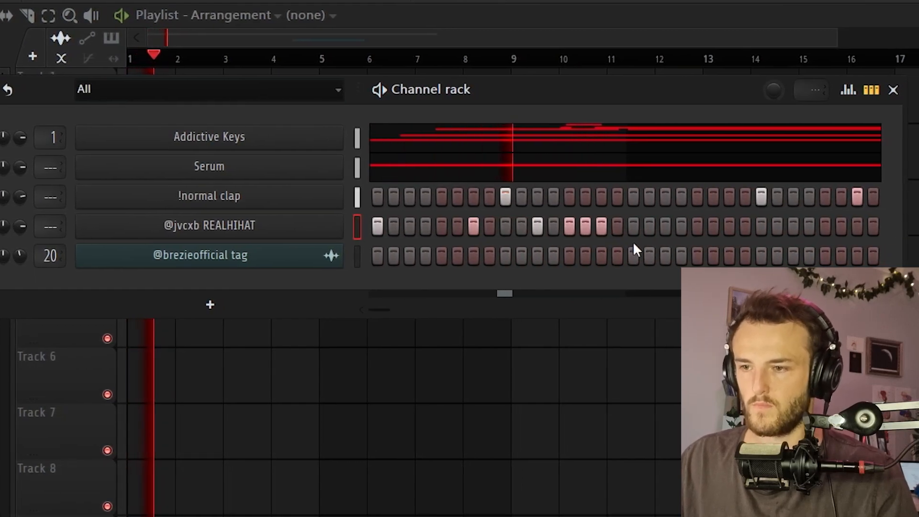
left_click(670, 226)
left_click(719, 226)
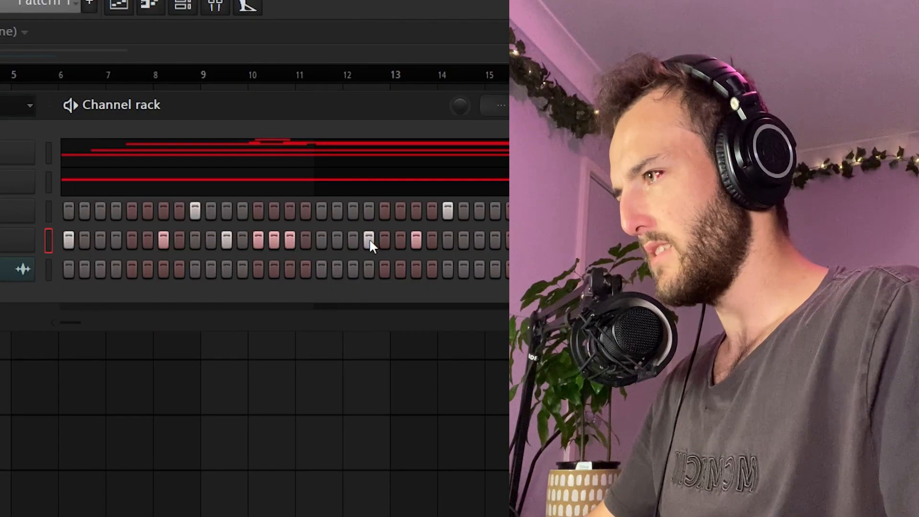
left_click(368, 240)
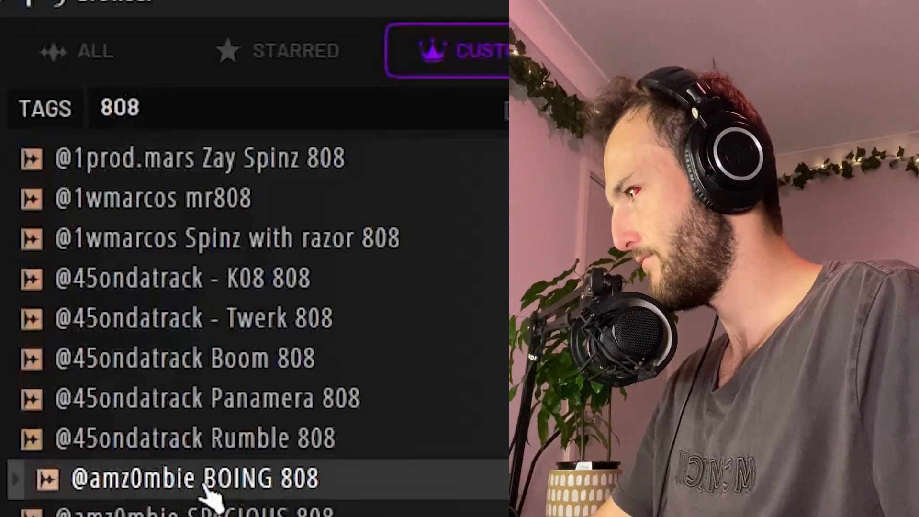
Browse the 808 samples and duplicate the first four bars of the 808 notes from bar 5 onward
scroll(215, 493, "up", 3)
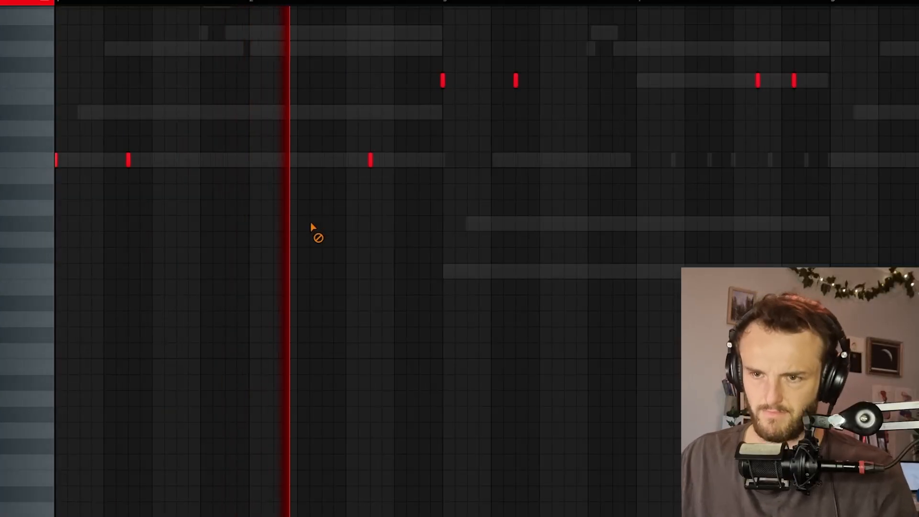
scroll(484, 278, "down", 2)
scroll(526, 302, "up", 2)
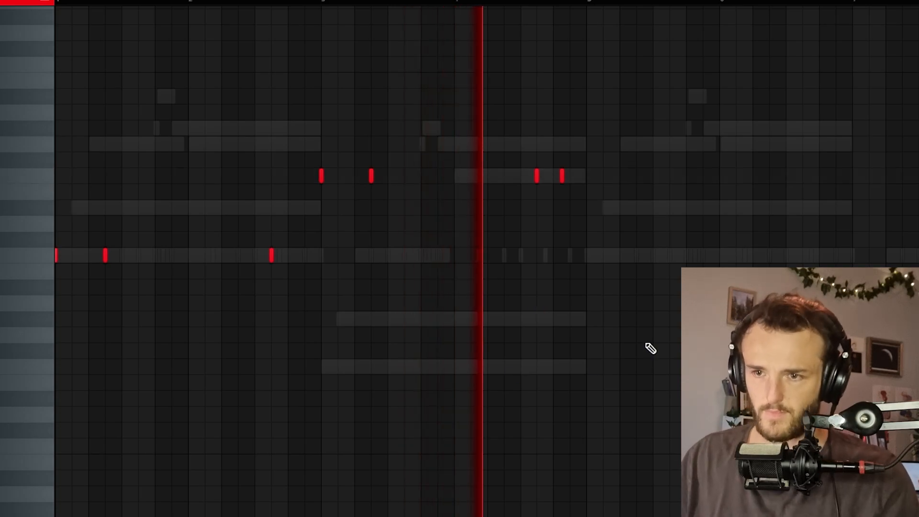
left_click_drag(509, 10, 57, 11)
key("ctrl+b")
key("ctrl+d")
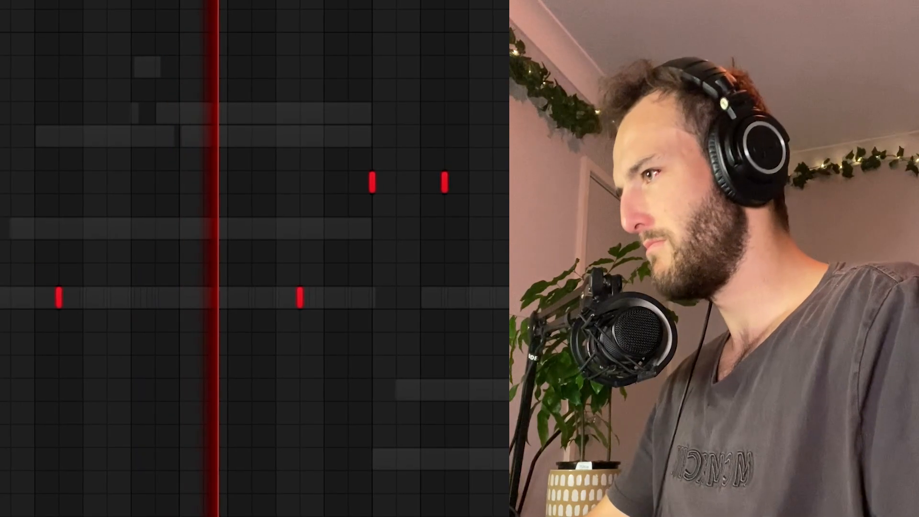
Vary the ending of the duplicated 808 pattern with three short notes spread across its final bar
scroll(315, 190, "up", 1)
mouse_move(617, 256)
left_mouse_down()
mouse_move(304, 268)
mouse_move(234, 257)
left_mouse_up()
scroll(376, 259, "up", 1)
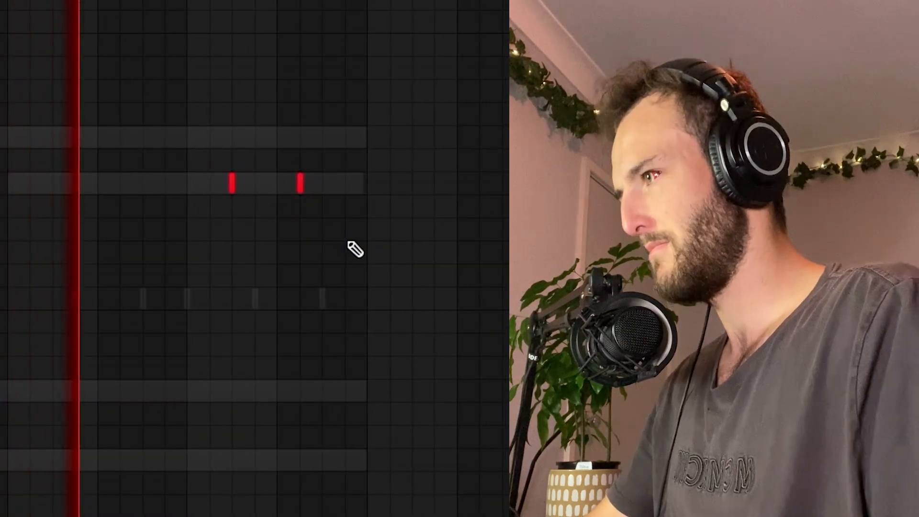
scroll(392, 261, "up", 1)
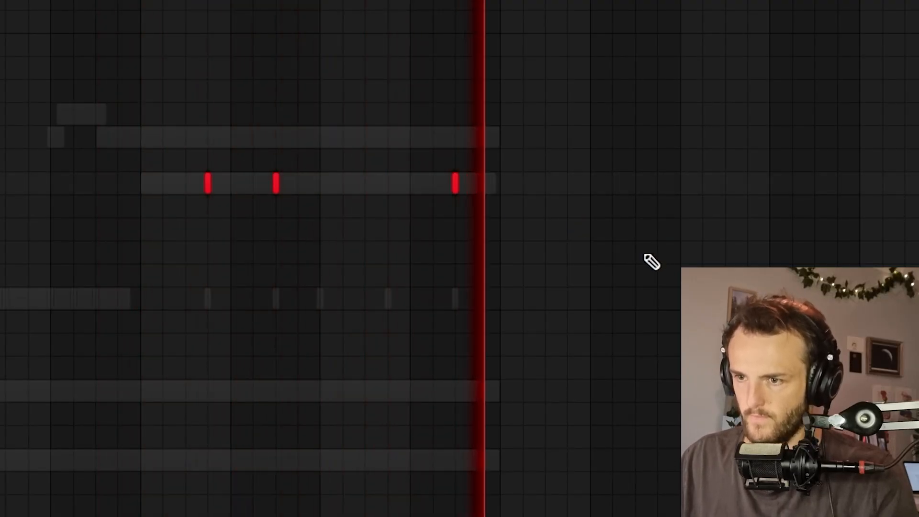
scroll(632, 291, "down", 2)
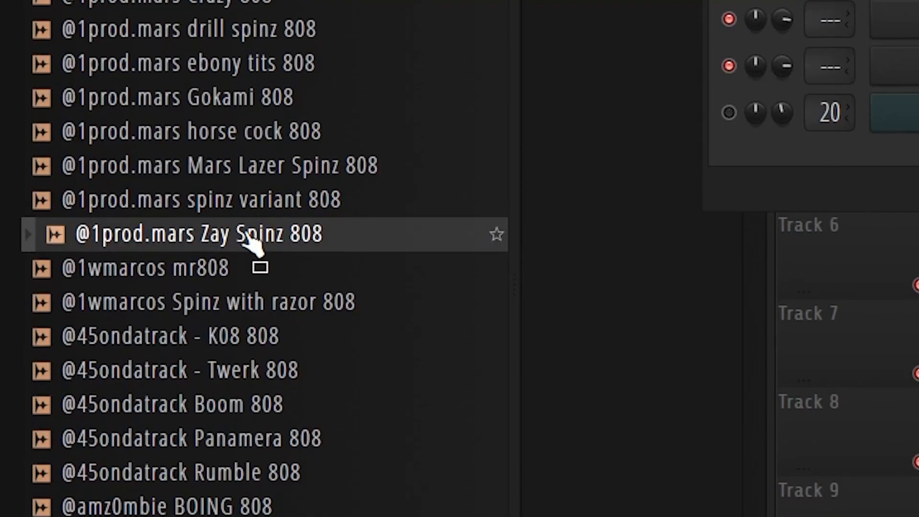
Audition alternative 808 samples such as Fast & Furious and Saturn in the search results
scroll(258, 249, "down", 4)
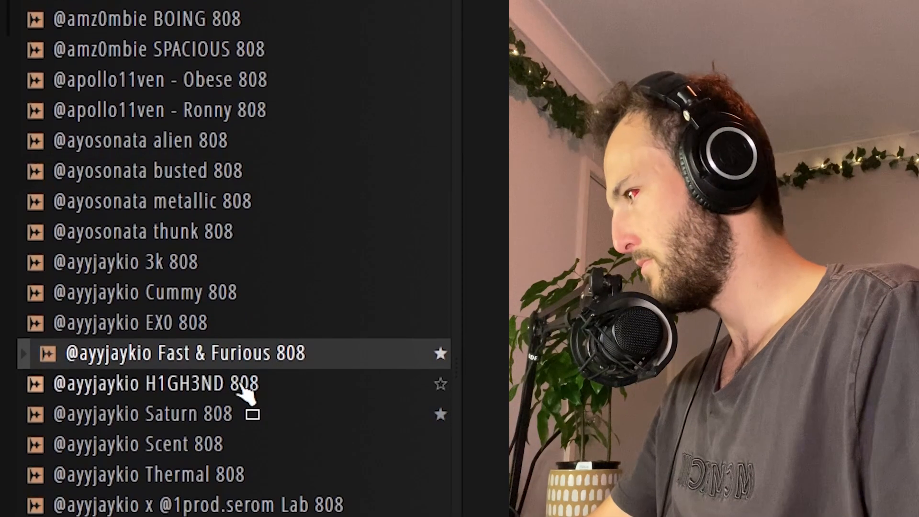
scroll(244, 378, "down", 2)
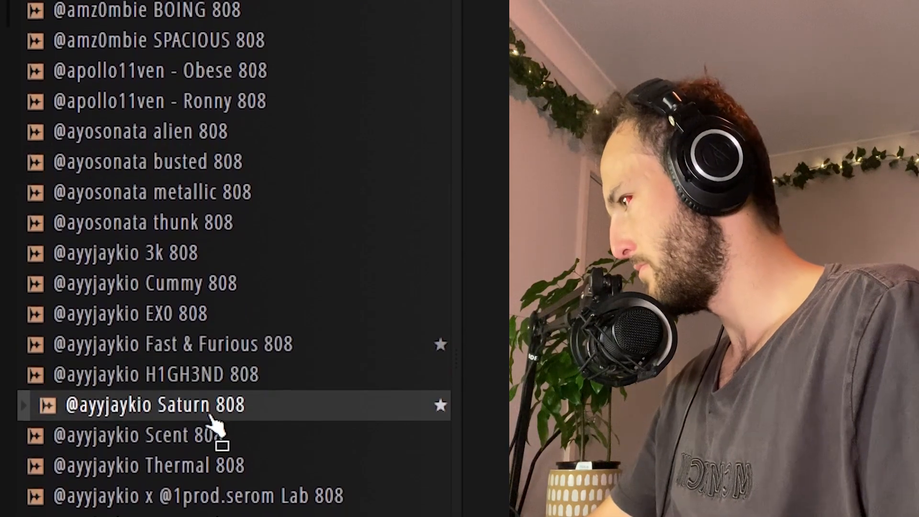
scroll(239, 363, "down", 2)
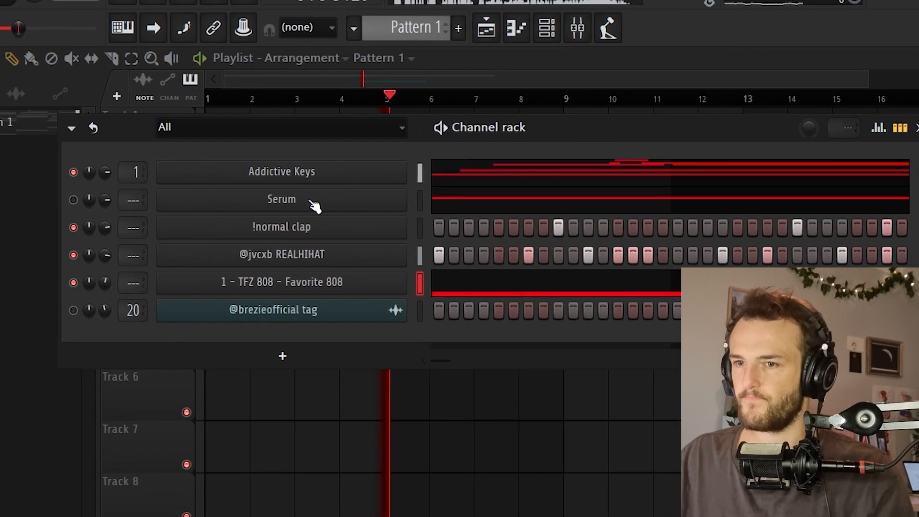
Insert an Arcade sampler channel below Serum and preview its sounds across the piano-roll keys
right_click(402, 194)
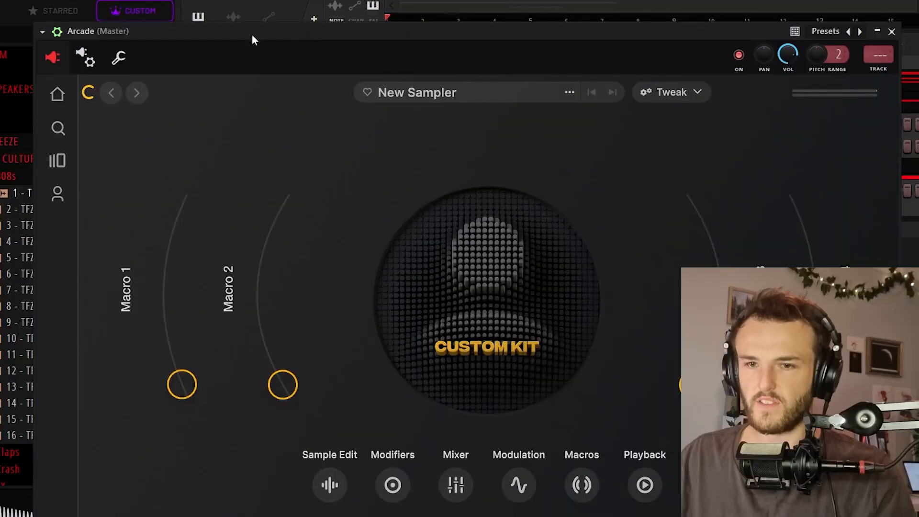
left_click(82, 56)
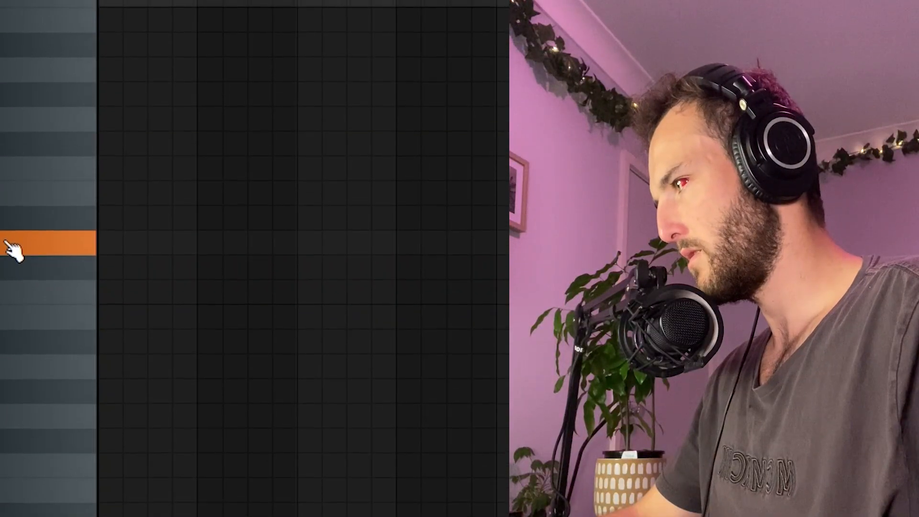
left_click_drag(12, 248, 55, 220)
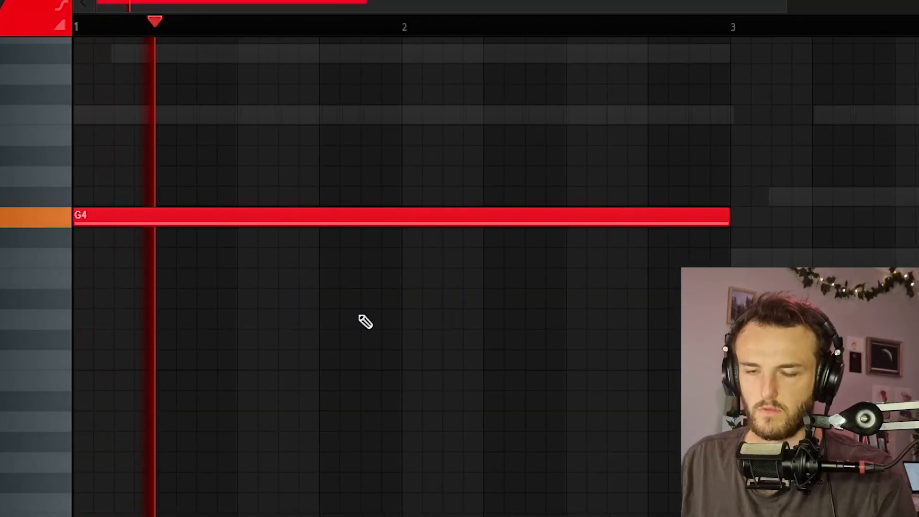
Raise the opening two-bar Arcade note to A4 and reposition the short high note in bar 8
scroll(349, 318, "down", 2)
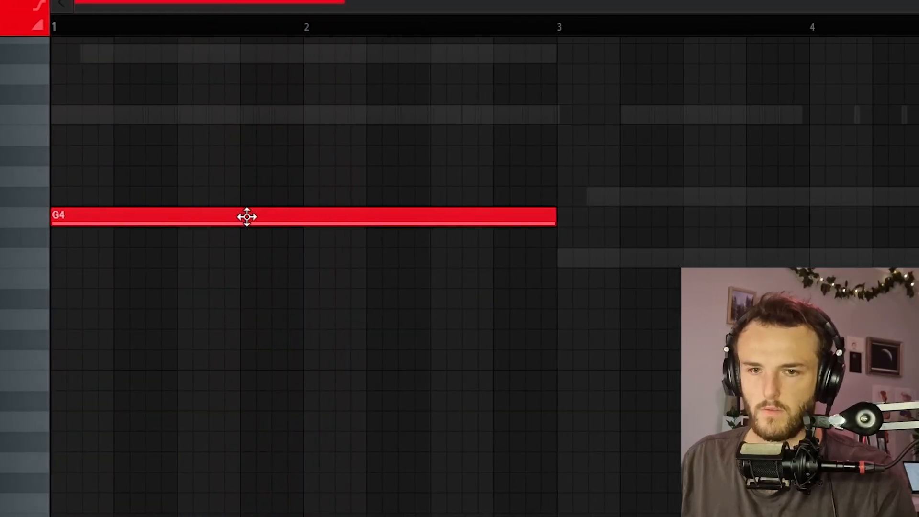
left_click_drag(246, 217, 211, 165)
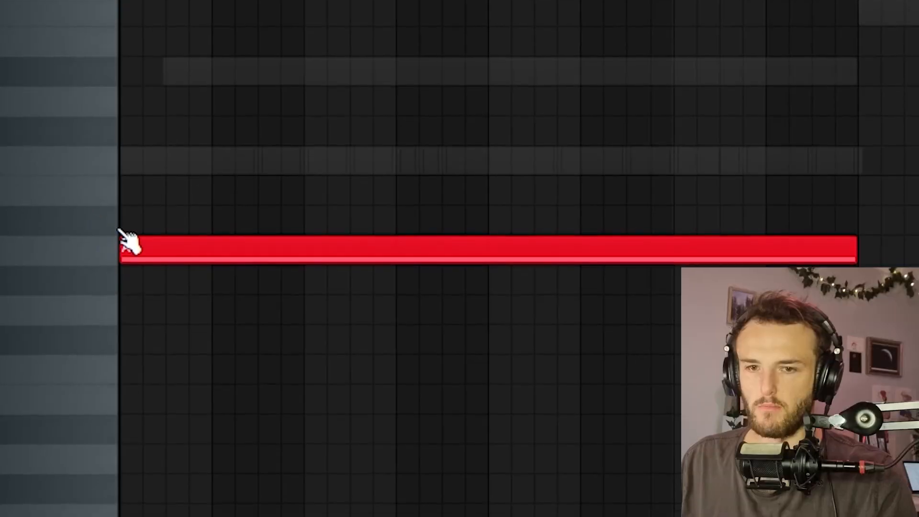
left_click(86, 221)
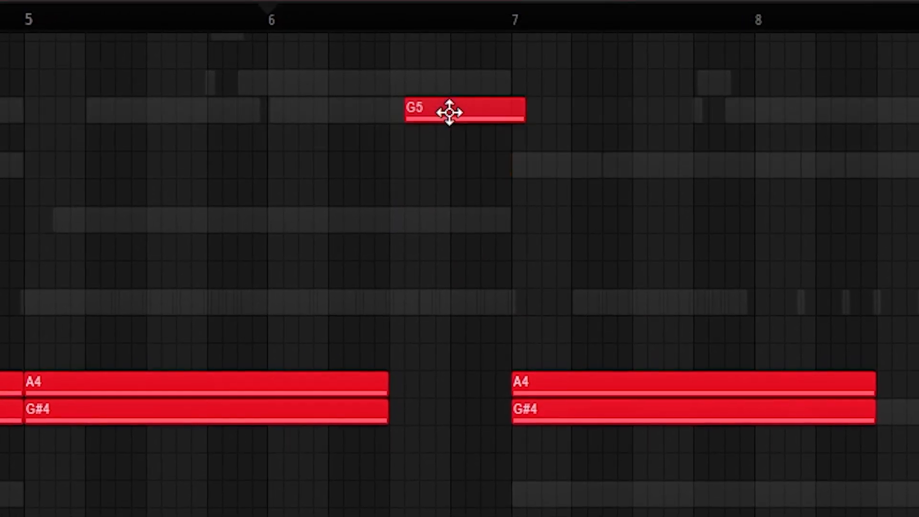
left_click_drag(913, 114, 835, 84)
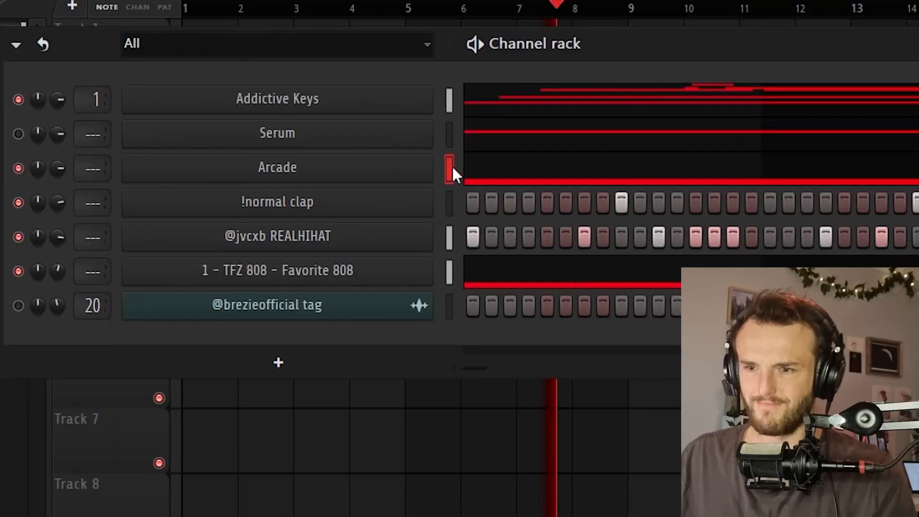
Route the Arcade channel to mixer track 2
key("alt+Up")
key("ctrl+l")
key("F6")
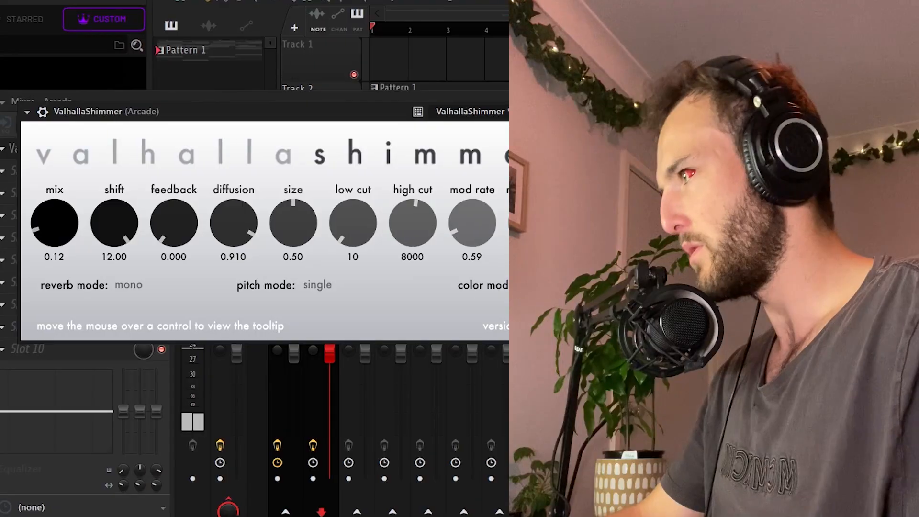
Fine-tune the ValhallaShimmer mix on the Arcade track and shape its high end with a Pro-Q 3 band
left_click_drag(51, 232, 52, 239)
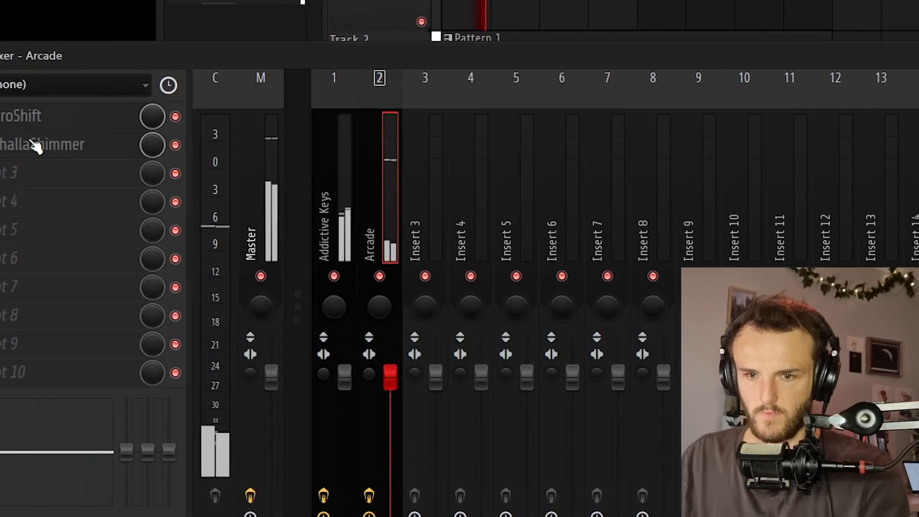
left_click(33, 143)
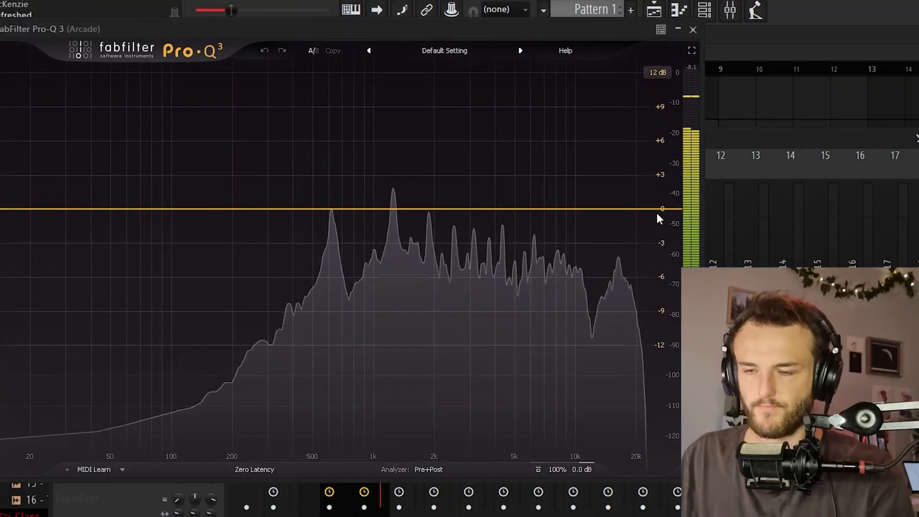
left_click_drag(652, 211, 599, 203)
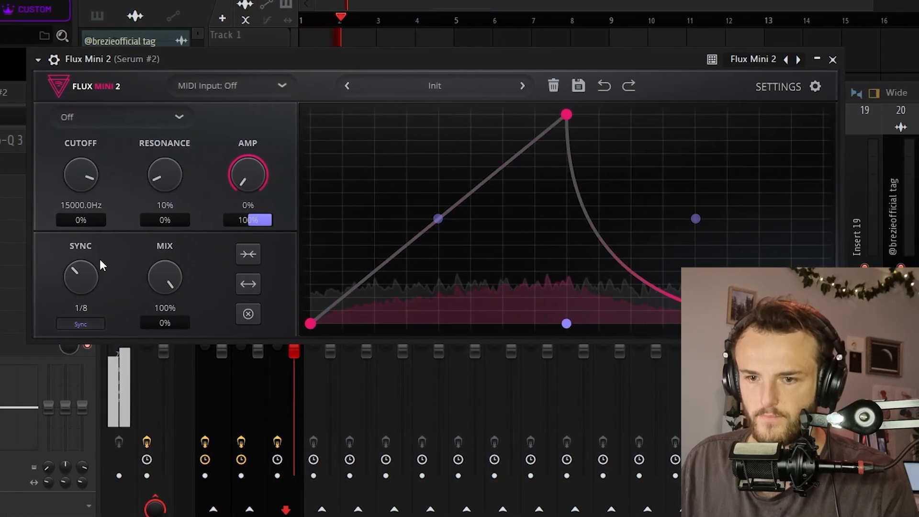
Reshape the Flux Mini 2 volume envelope on Serum #2 with an earlier peak and a raised lower handle, and close ValhallaShimmer
left_click_drag(567, 114, 374, 114)
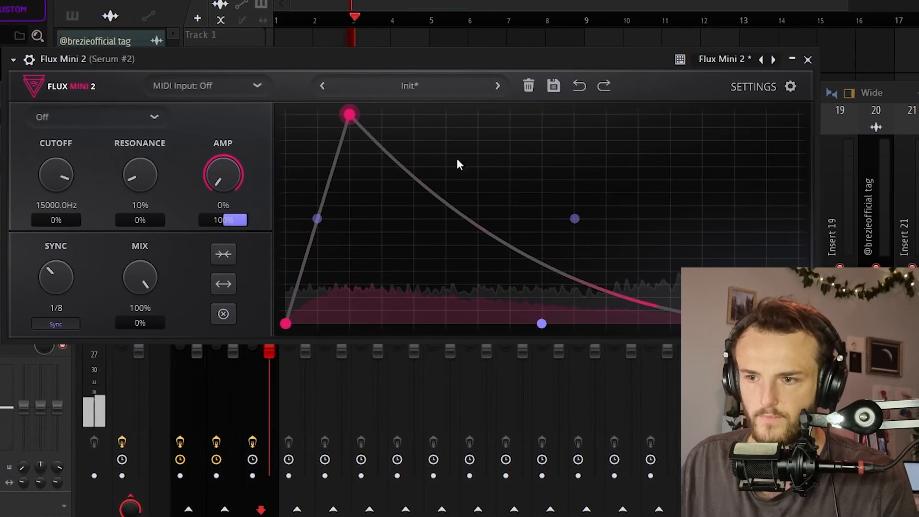
left_click_drag(541, 324, 544, 276)
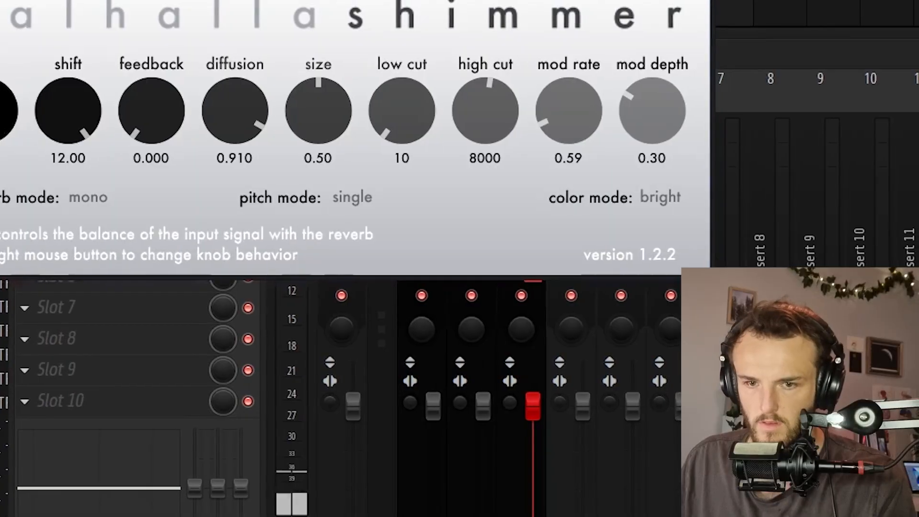
key("Escape")
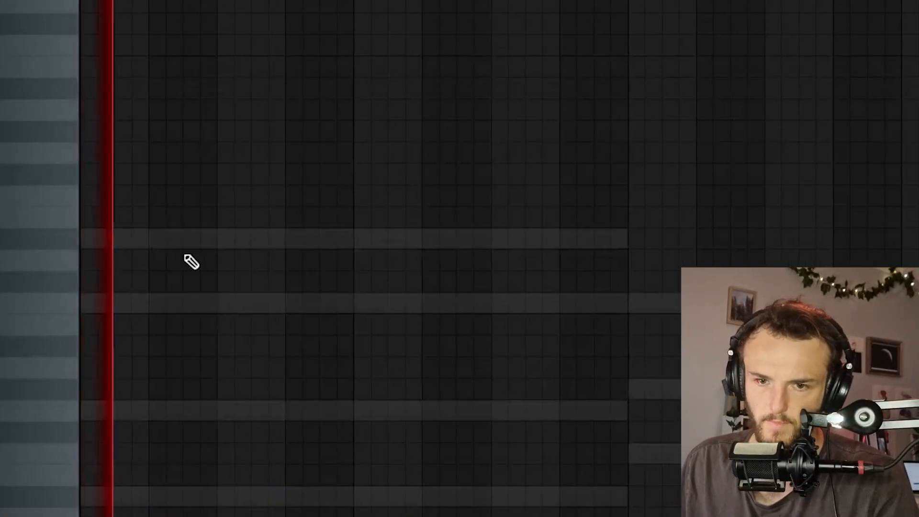
Enter a reFX Nexus phrase with a long D#7 note, a short F7 near its end and a sustained C7 following it
left_click(192, 242)
left_click_drag(692, 243, 301, 268)
scroll(306, 290, "up", 2)
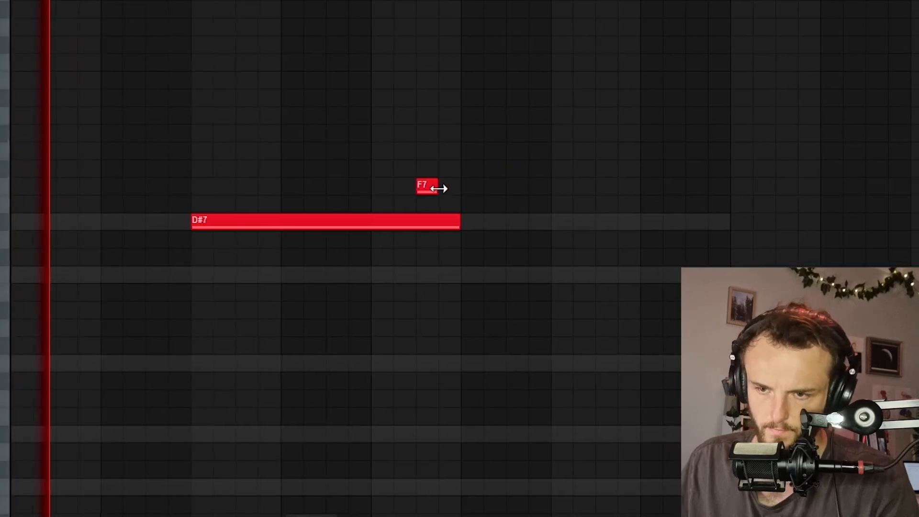
left_click(443, 265)
left_click_drag(436, 265, 440, 274)
left_click_drag(449, 275, 604, 290)
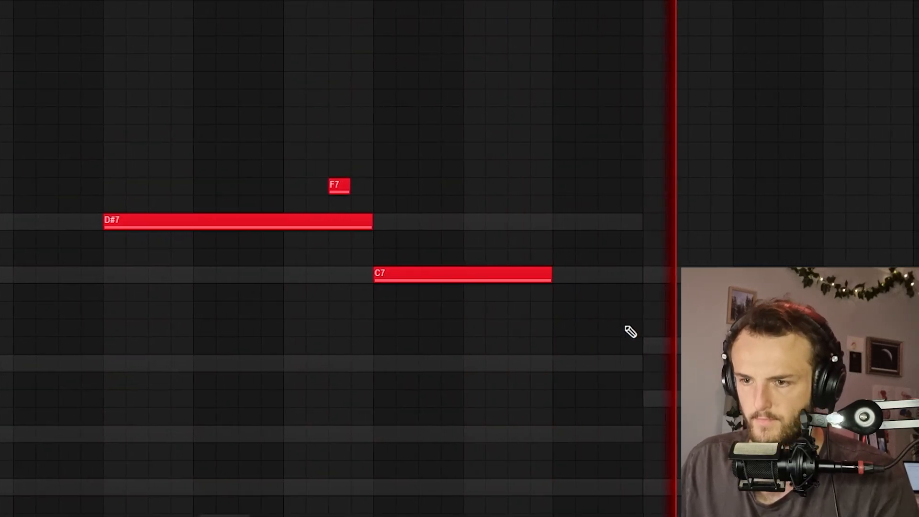
Repeat the Nexus phrase across the pattern, raising the closing C7 to G7 in the later repeats
key("ctrl+a")
key("ctrl+b")
scroll(712, 180, "down", 2)
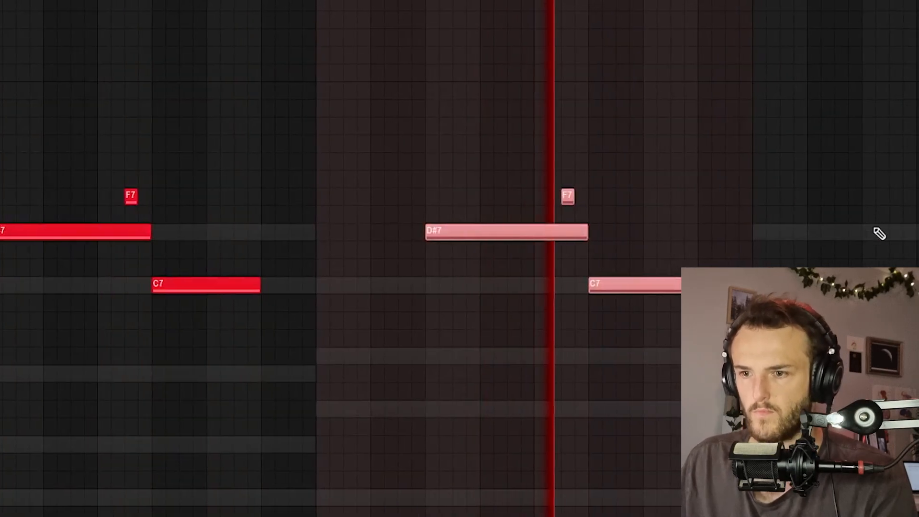
left_click_drag(818, 234, 667, 220)
key("ctrl+d")
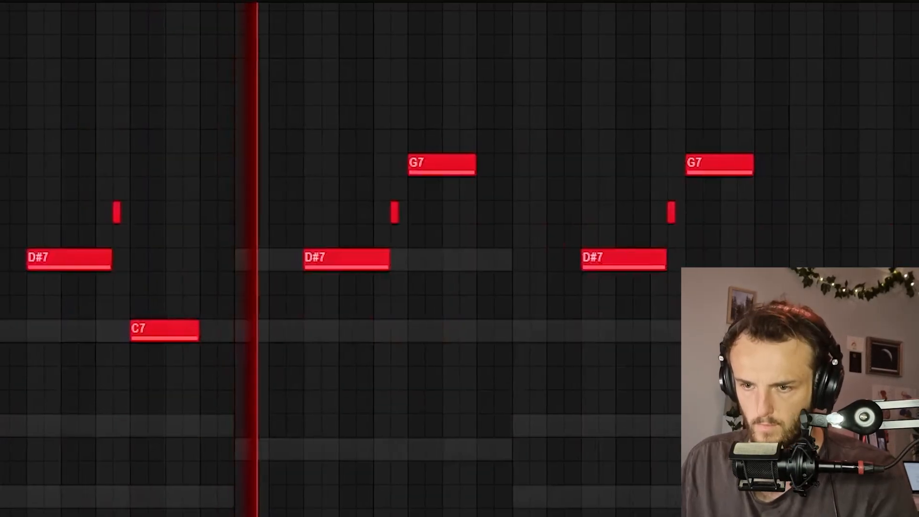
Toggle the reFX Nexus and Serum #2 channels to compare them, and replace the 808 sample with 12 - TFZ 808 - Foreign Money
key("F6")
left_click(187, 326)
left_click(187, 325)
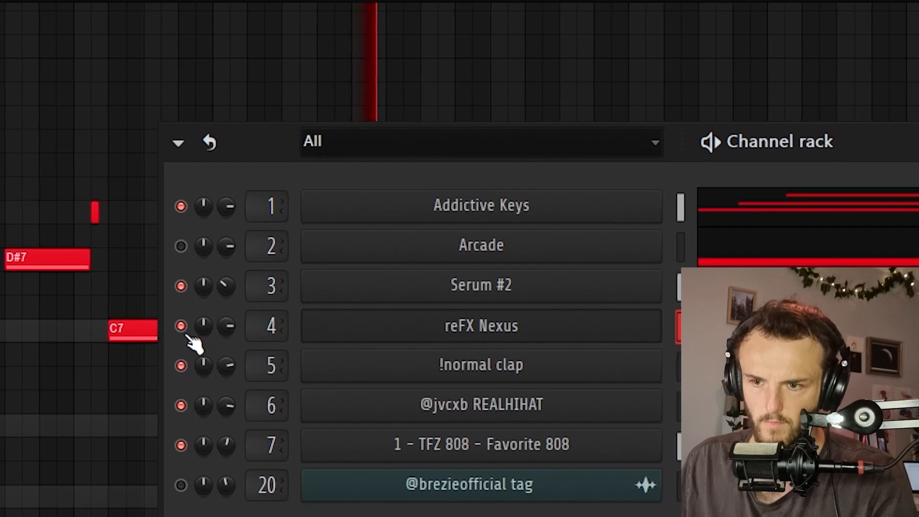
left_click(187, 286)
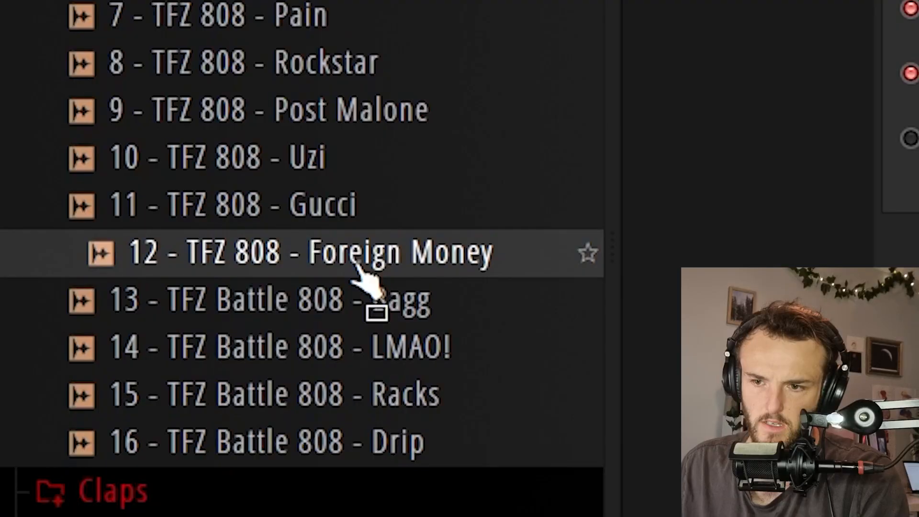
left_click_drag(365, 273, 102, 369)
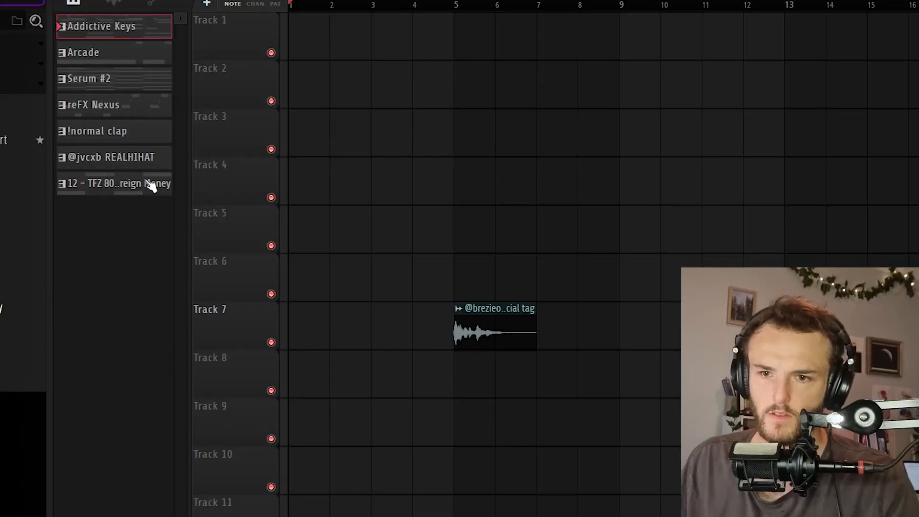
Place all seven patterns on playlist tracks 1 to 7 and move the tag audio clip down to track 8 at bar 5
left_click(149, 185, "shift")
left_click_drag(150, 184, 663, 343)
left_click_drag(479, 225, 887, 225)
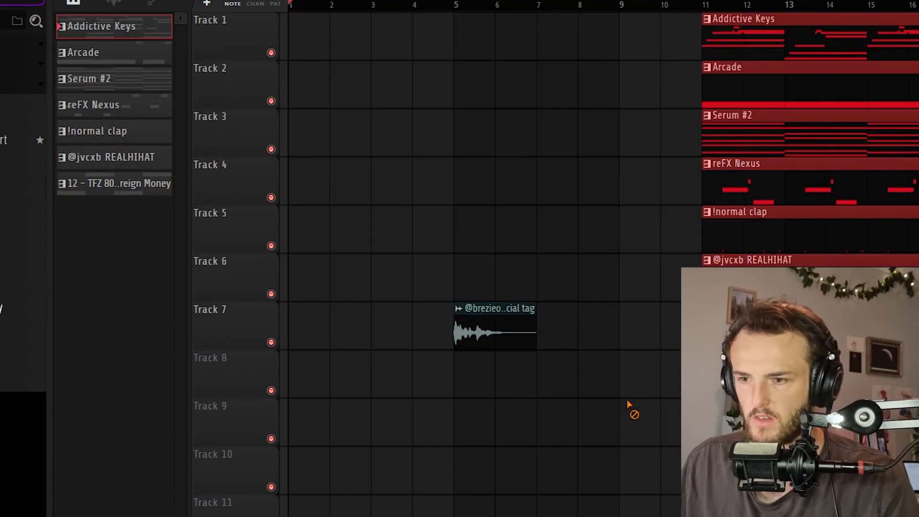
left_click_drag(478, 330, 478, 427)
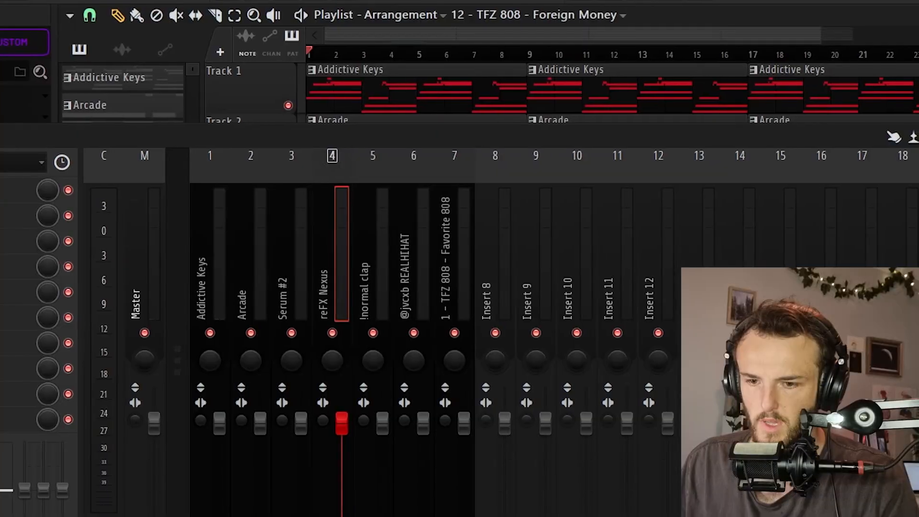
key("F9")
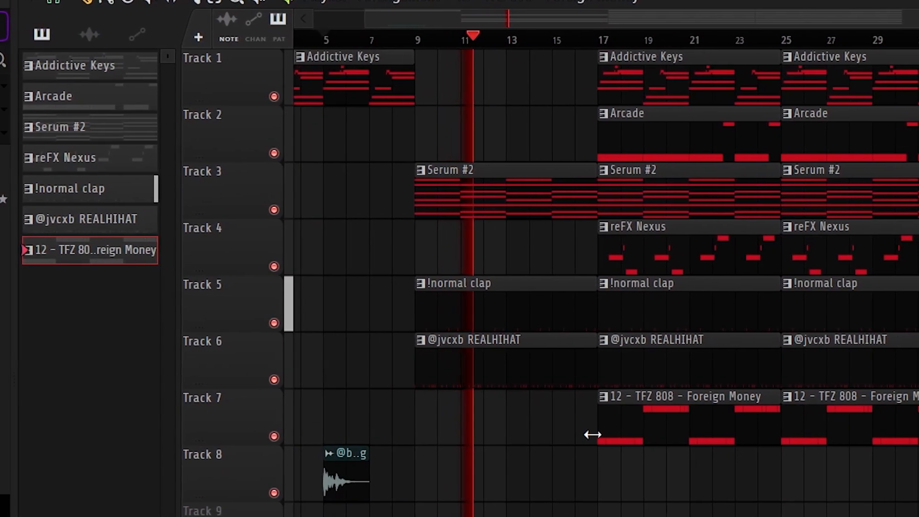
Add an Arcade clip on track 2 before the drop, trimmed to start at bar 13 and end at bar 17
left_click_drag(648, 143, 473, 144)
left_click_drag(419, 149, 493, 142)
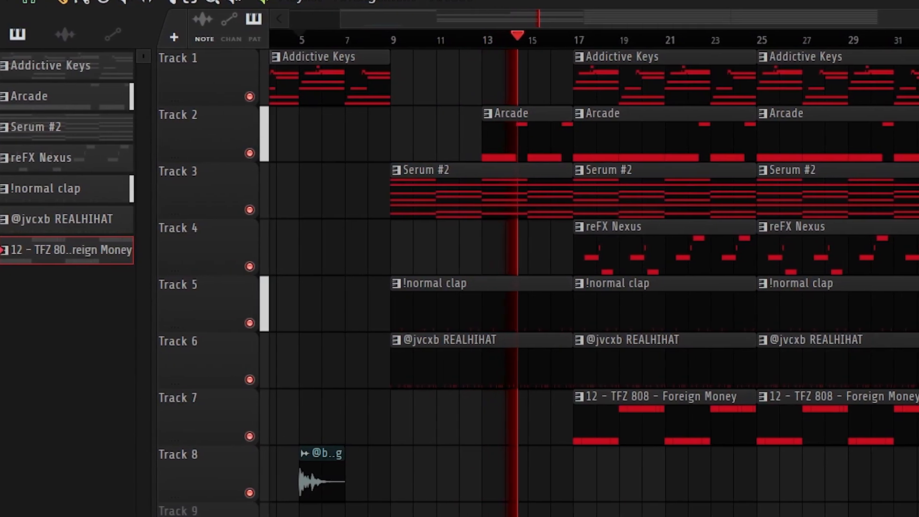
scroll(642, 511, "up", 3)
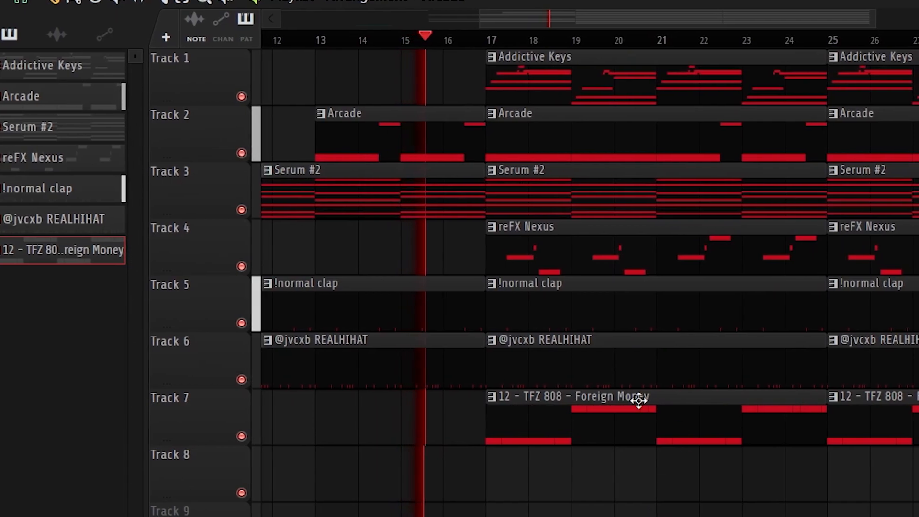
right_click(627, 258)
scroll(641, 250, "down", 2)
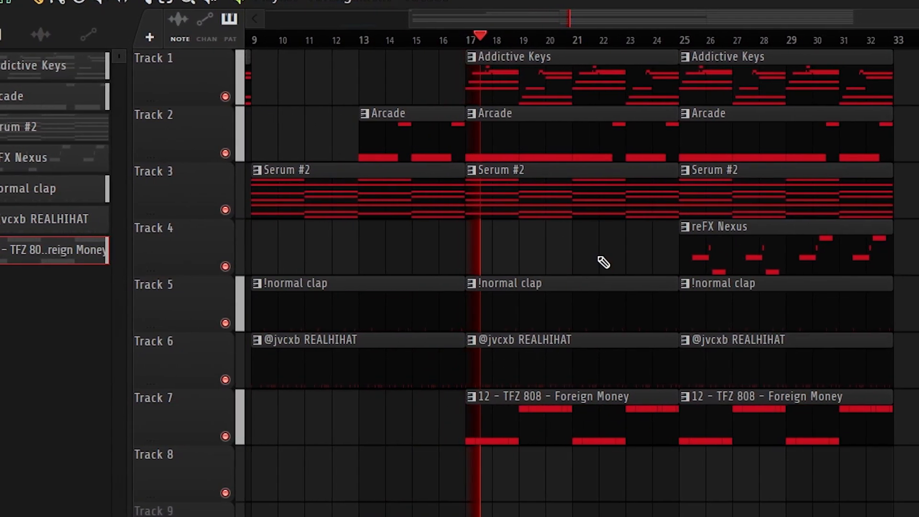
key("ctrl+z")
Delete the Addictive Keys clip spanning bars 17 to 24 on track 1
right_click(576, 98)
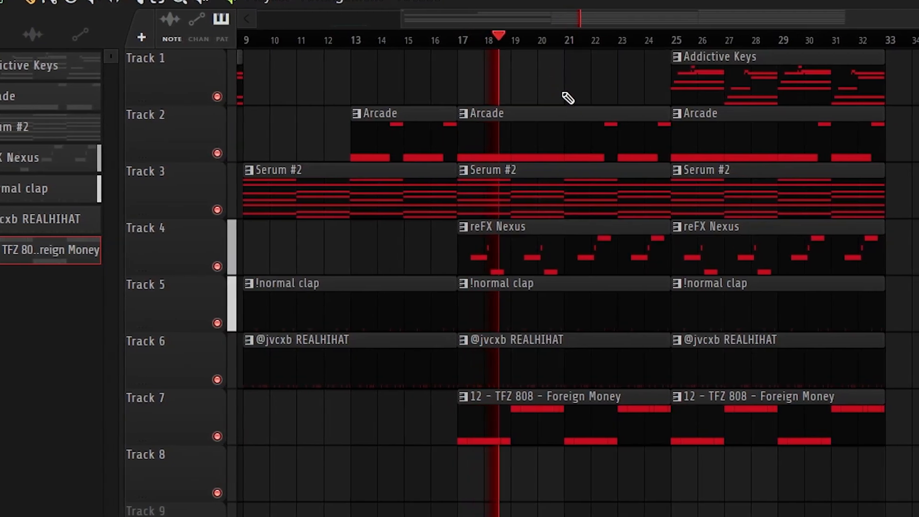
Lower the volume fader of the reFX Nexus mixer track
key("F9")
left_click_drag(270, 450, 268, 510)
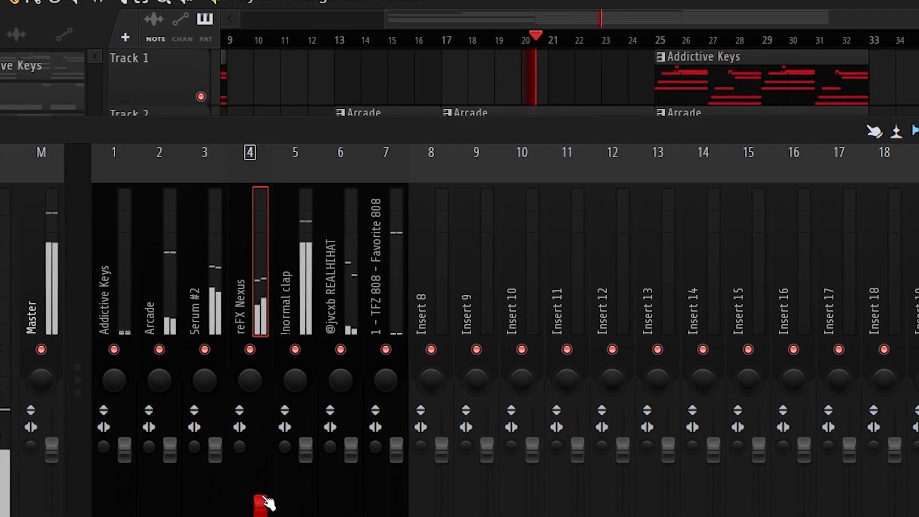